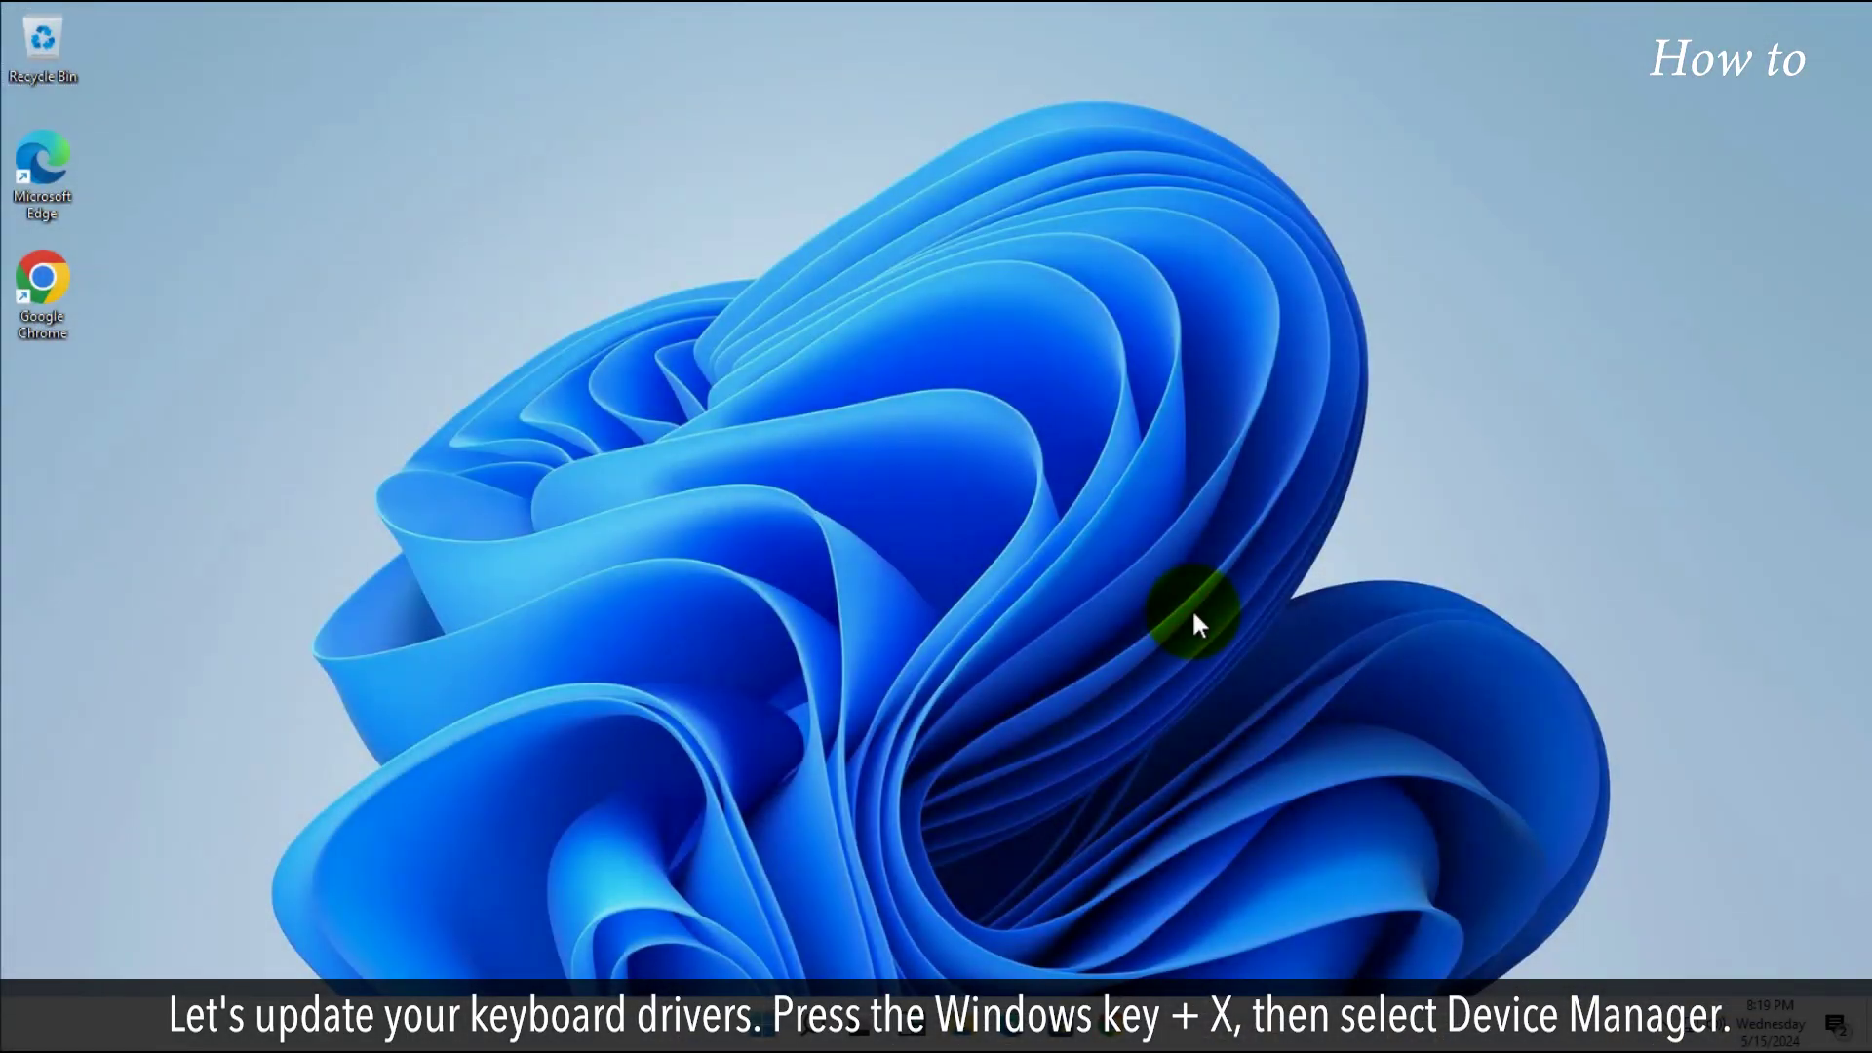
Inspect the keyboard device in Device Manager, then open Windows Update settings through search.
key(super+x)
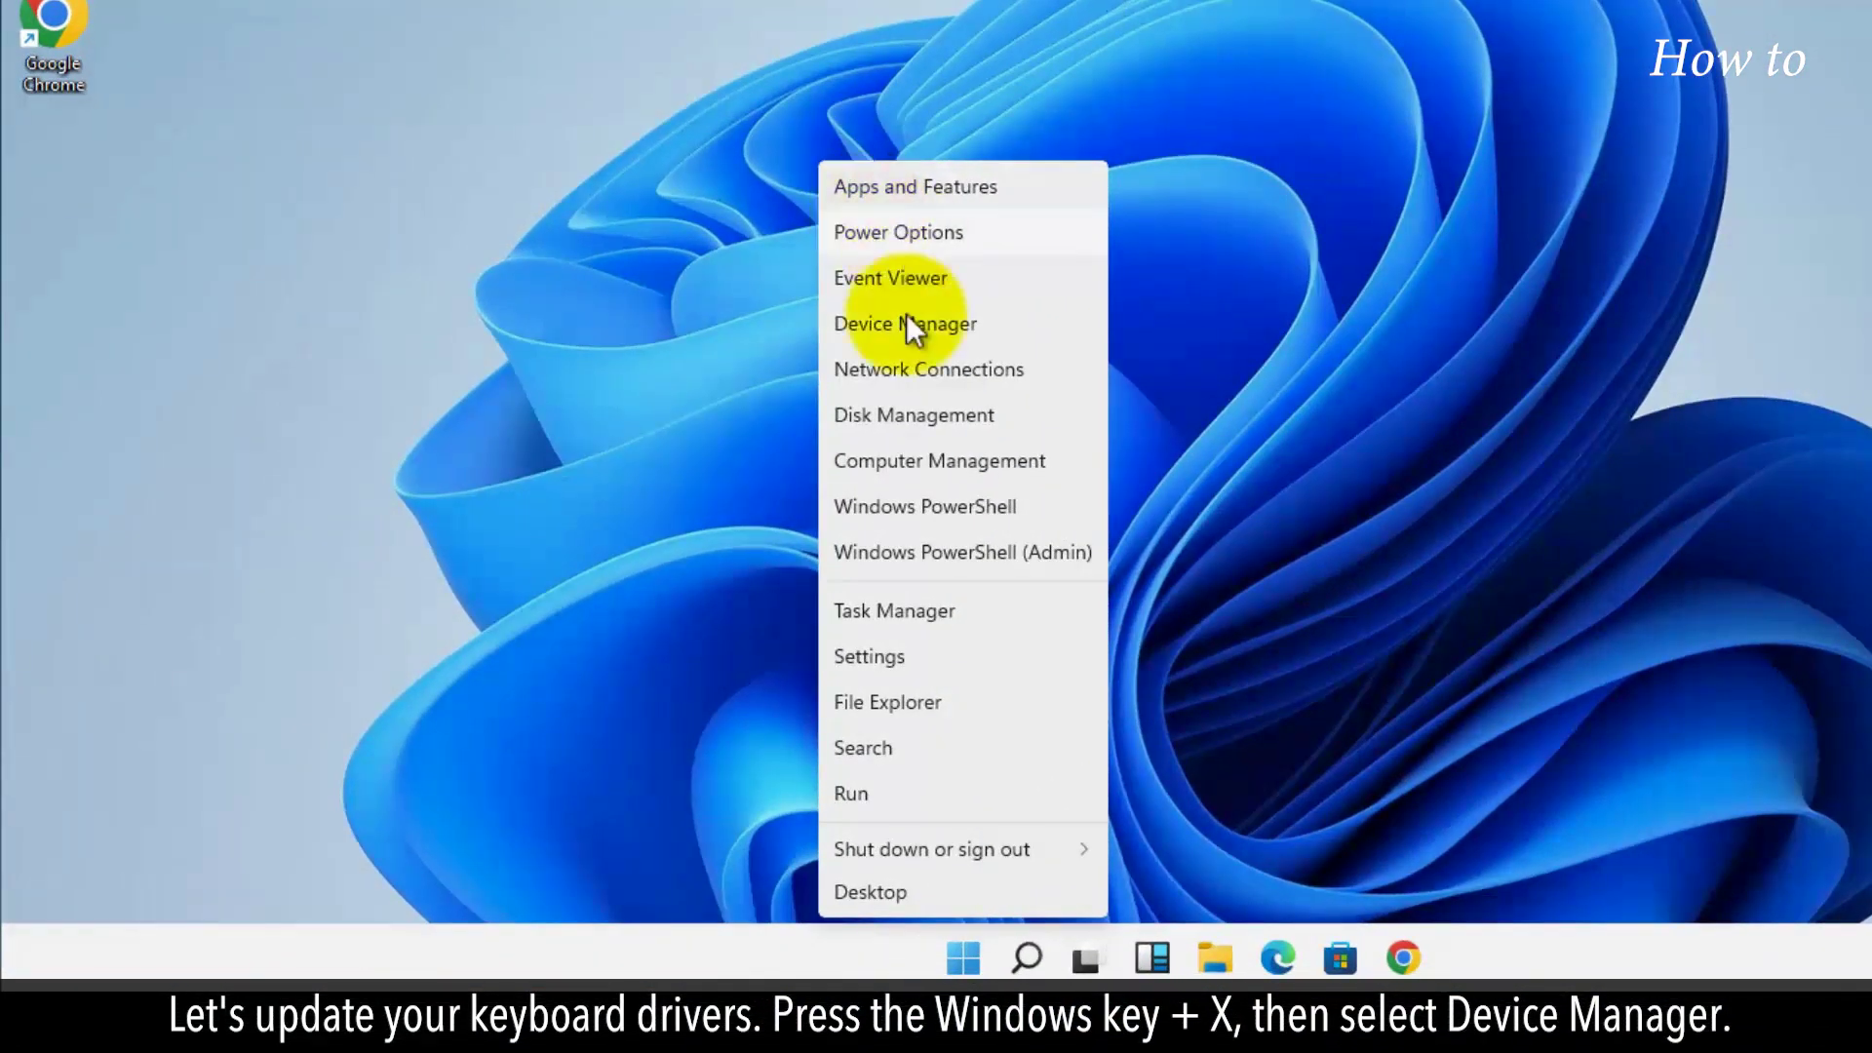
click(906, 324)
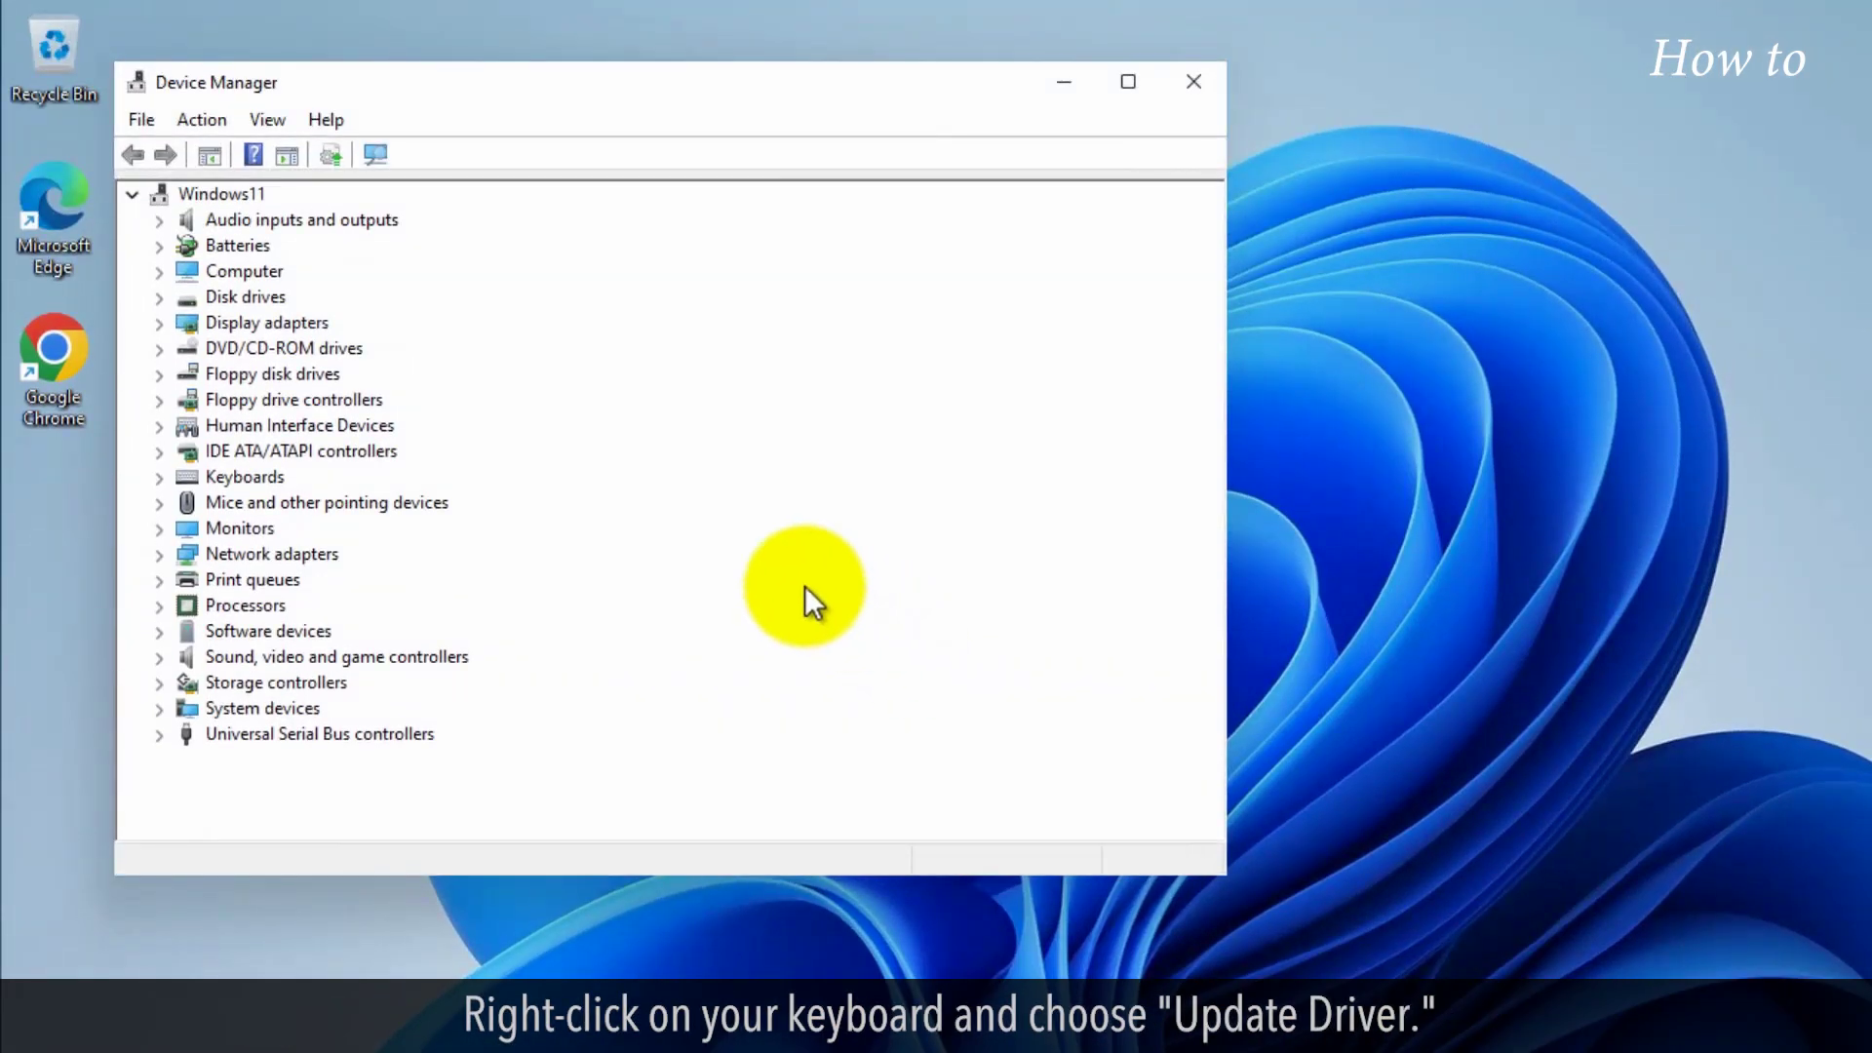
click(161, 477)
right_click(238, 504)
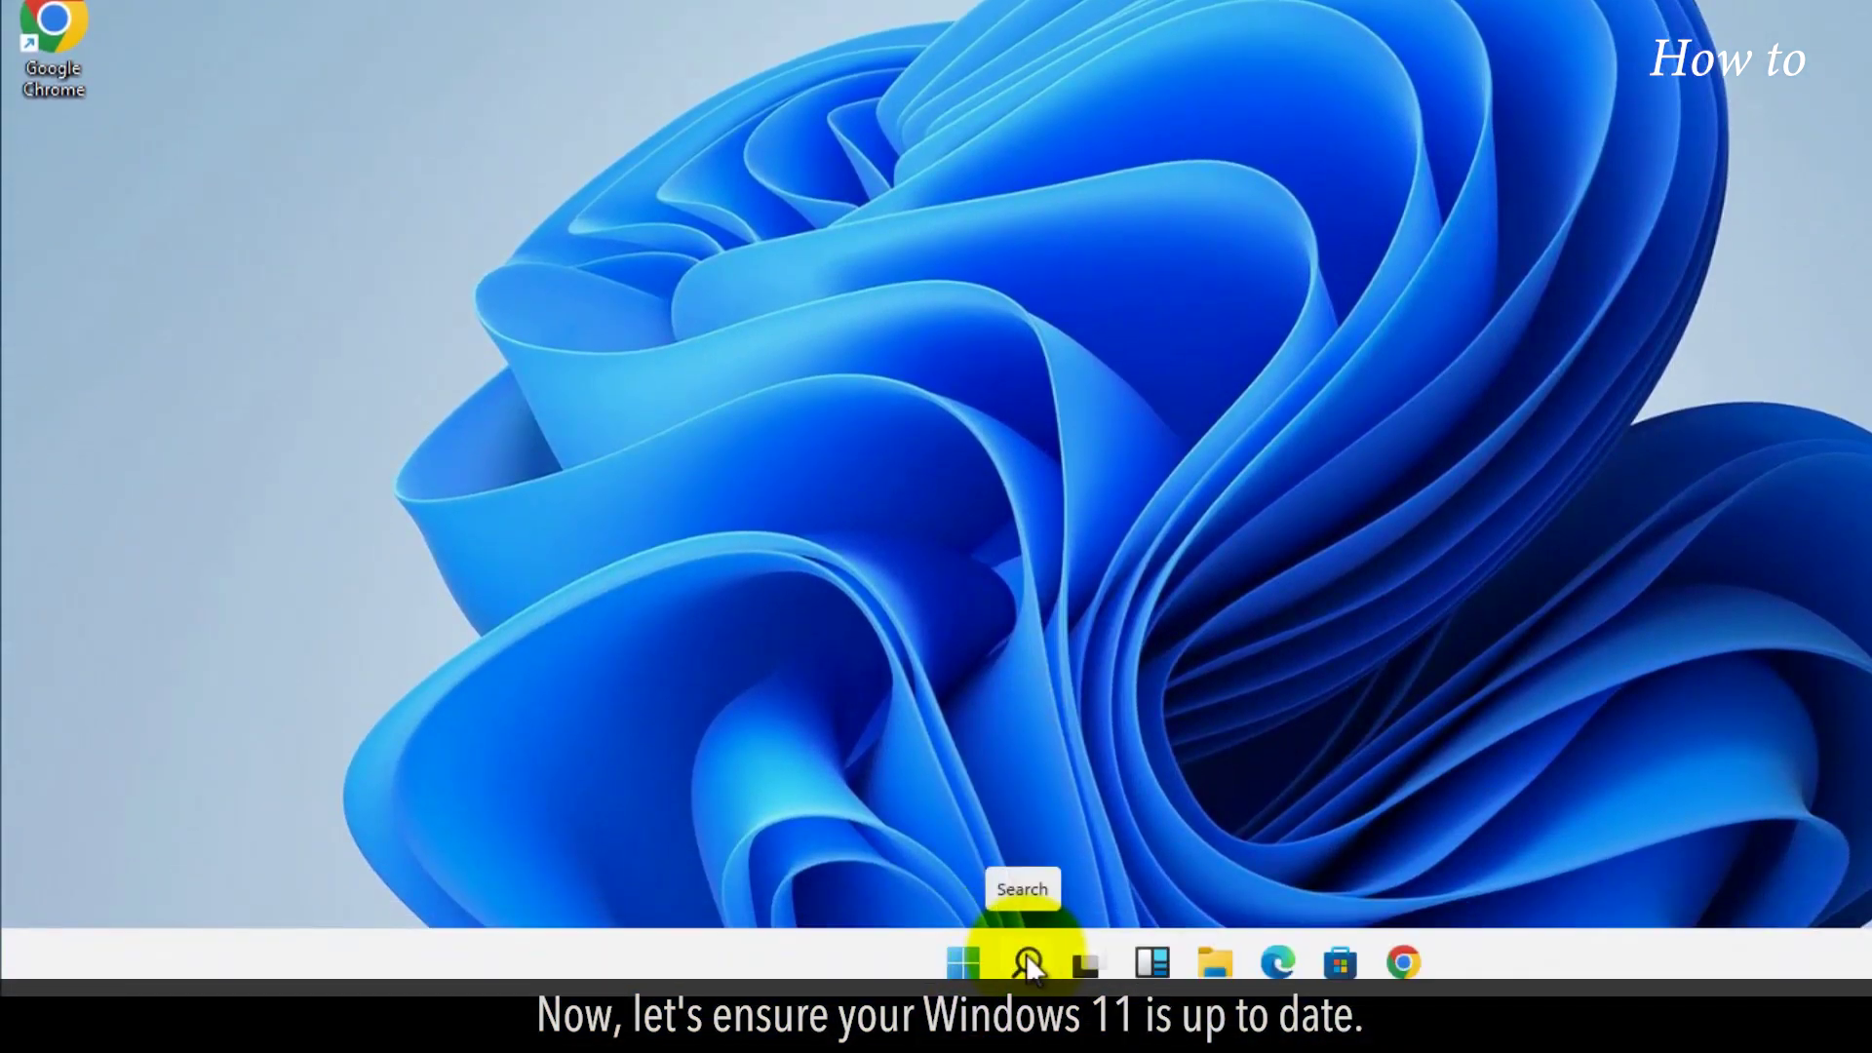
click(1028, 963)
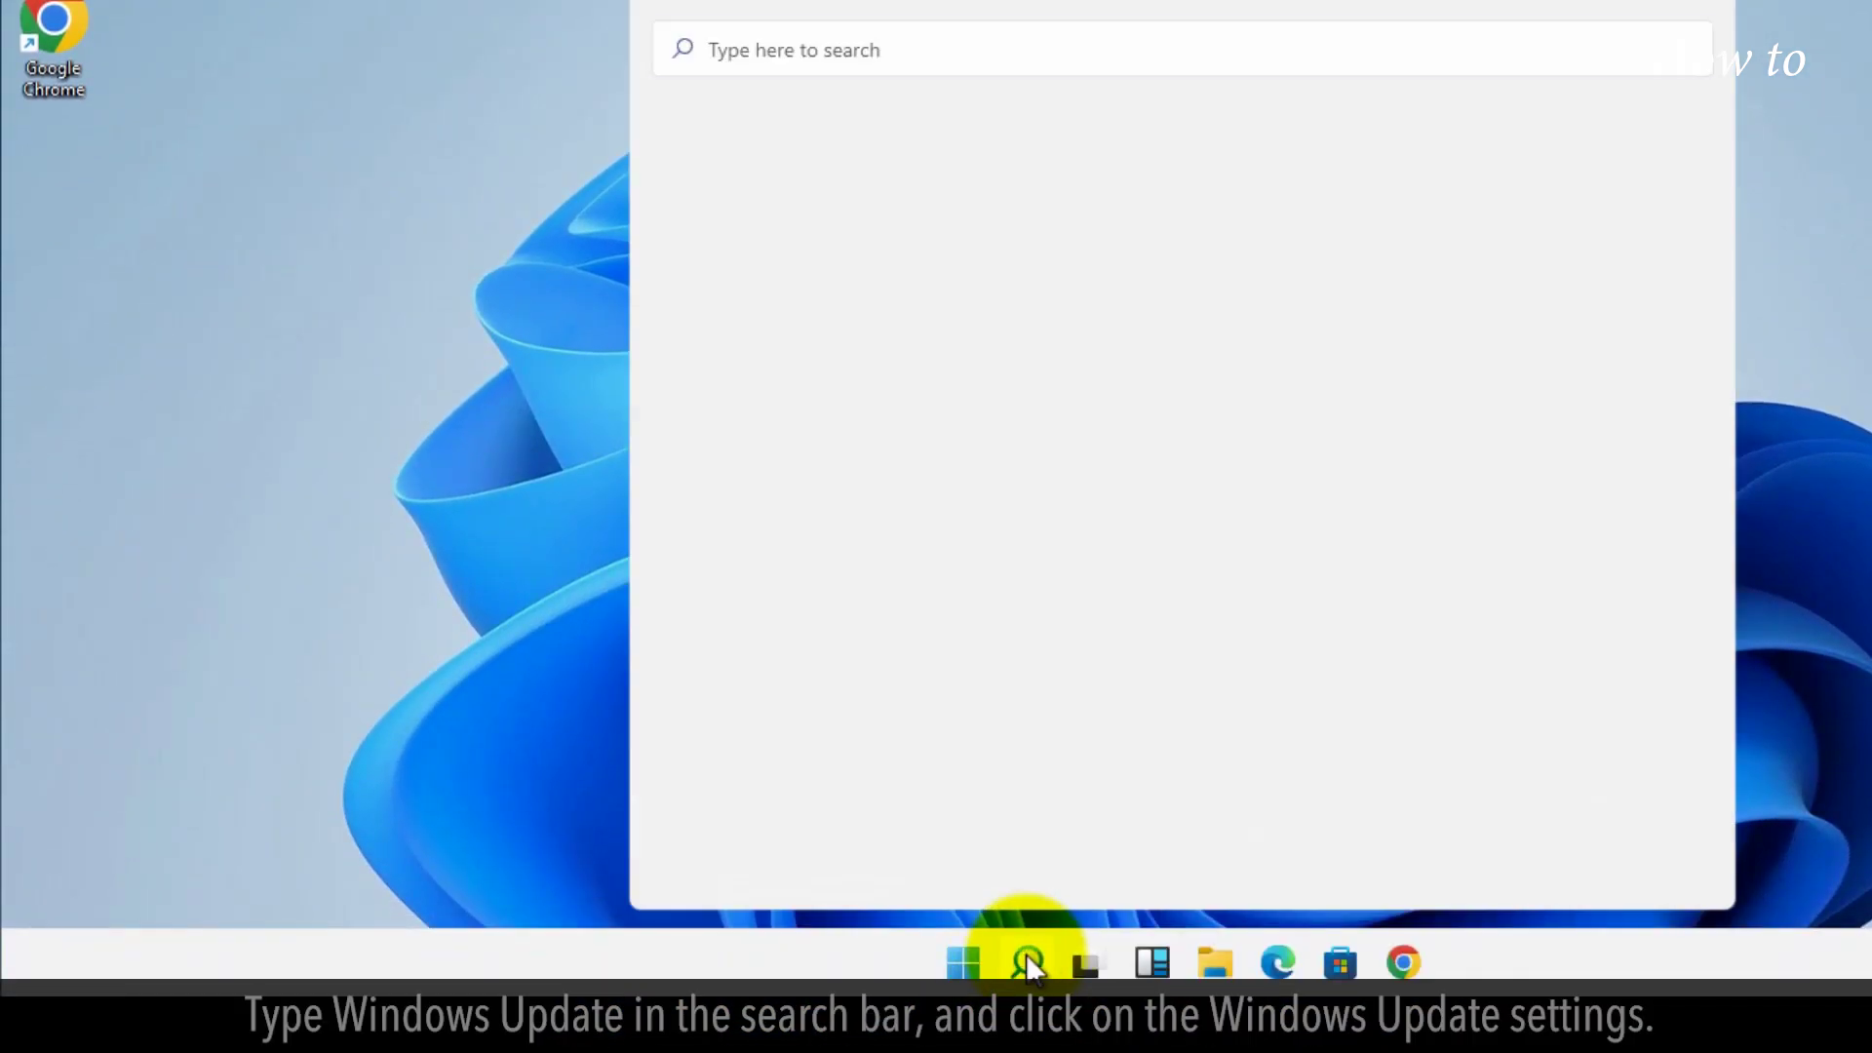
text(windows update)
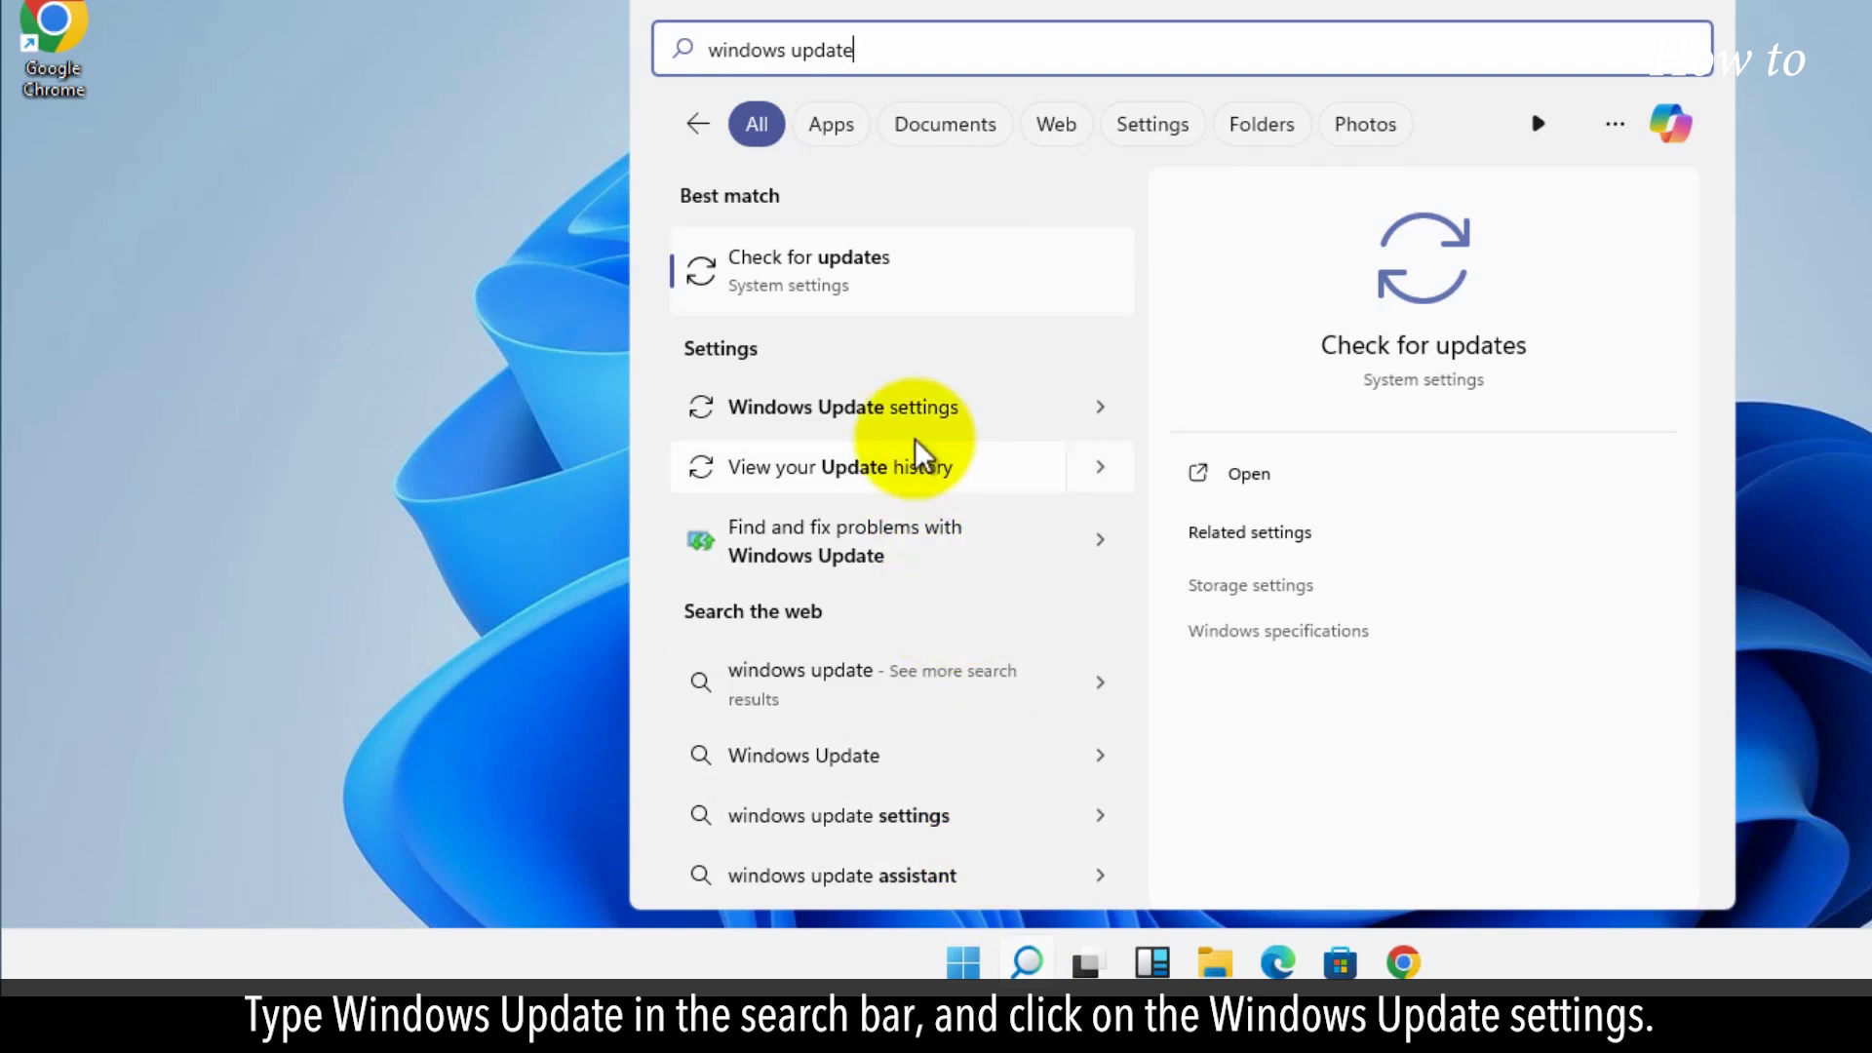
click(914, 413)
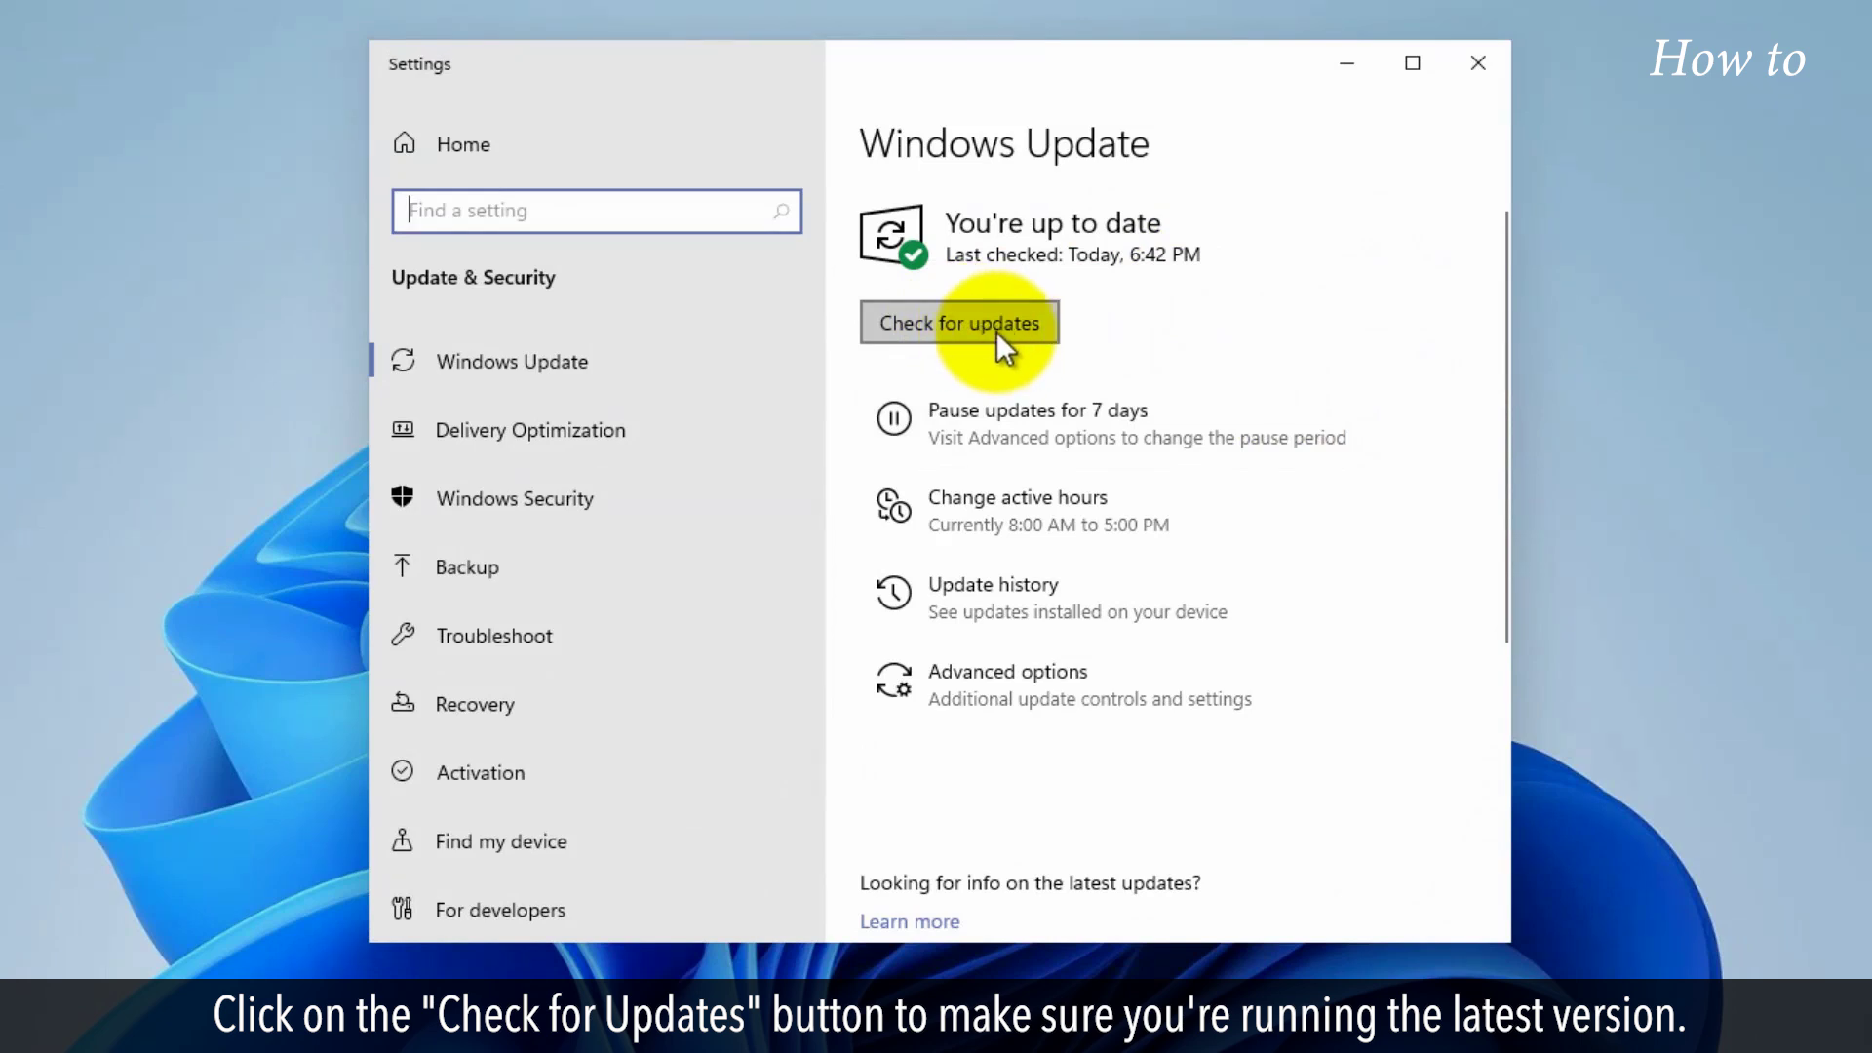
Close the Settings window showing Windows Update.
click(1475, 67)
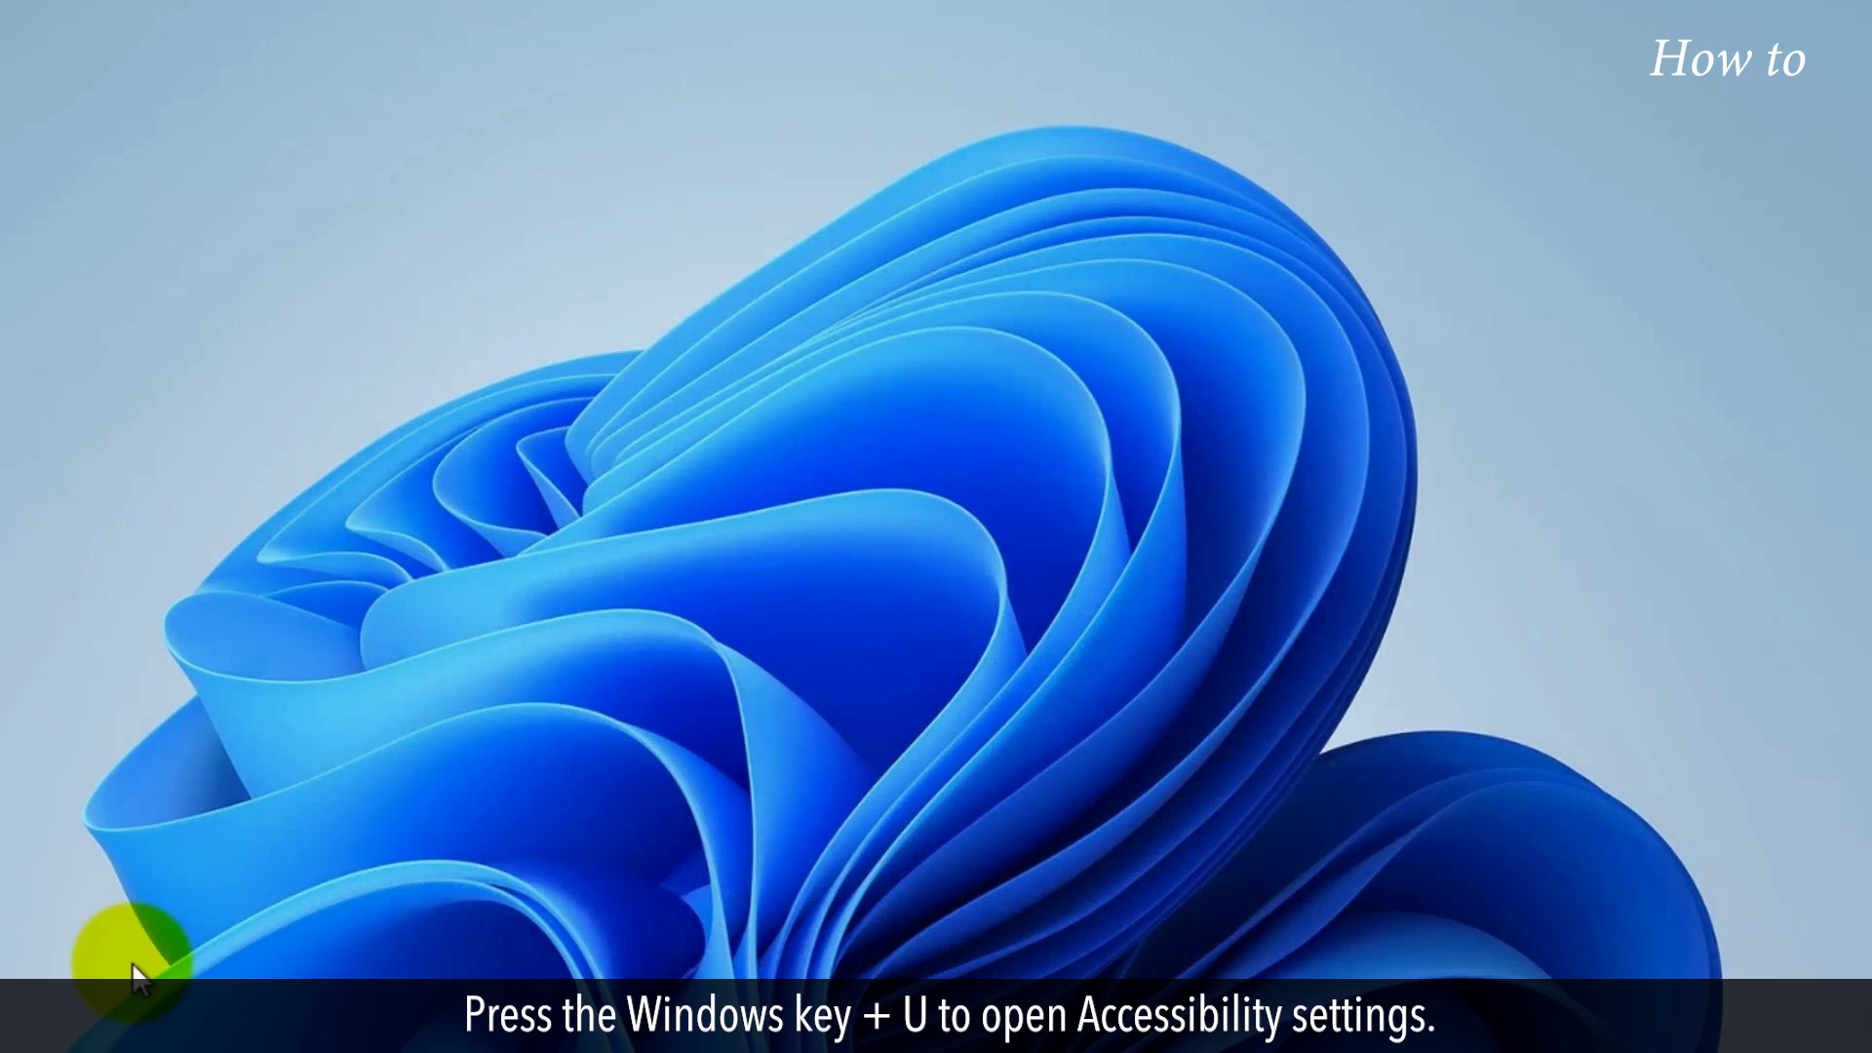
Go to the Keyboard page of Accessibility settings using Win+U.
key(super+u)
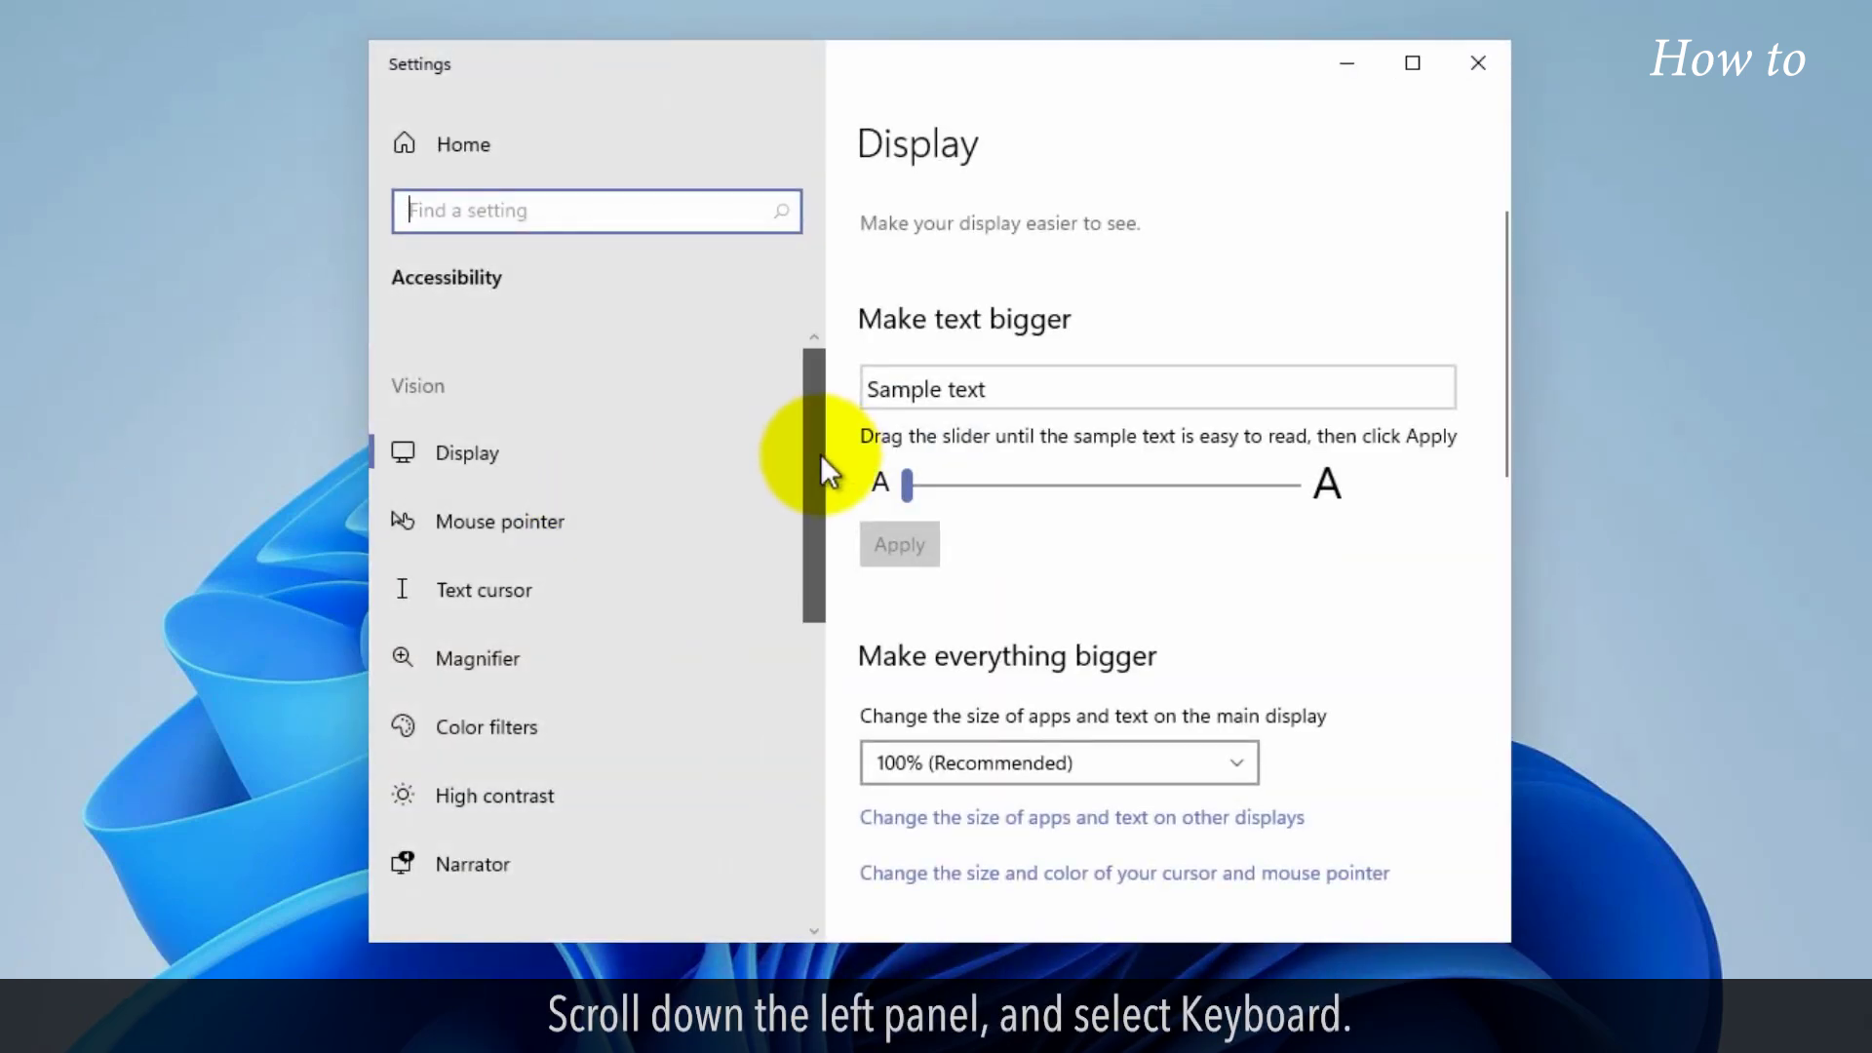
drag(822, 454, 815, 756)
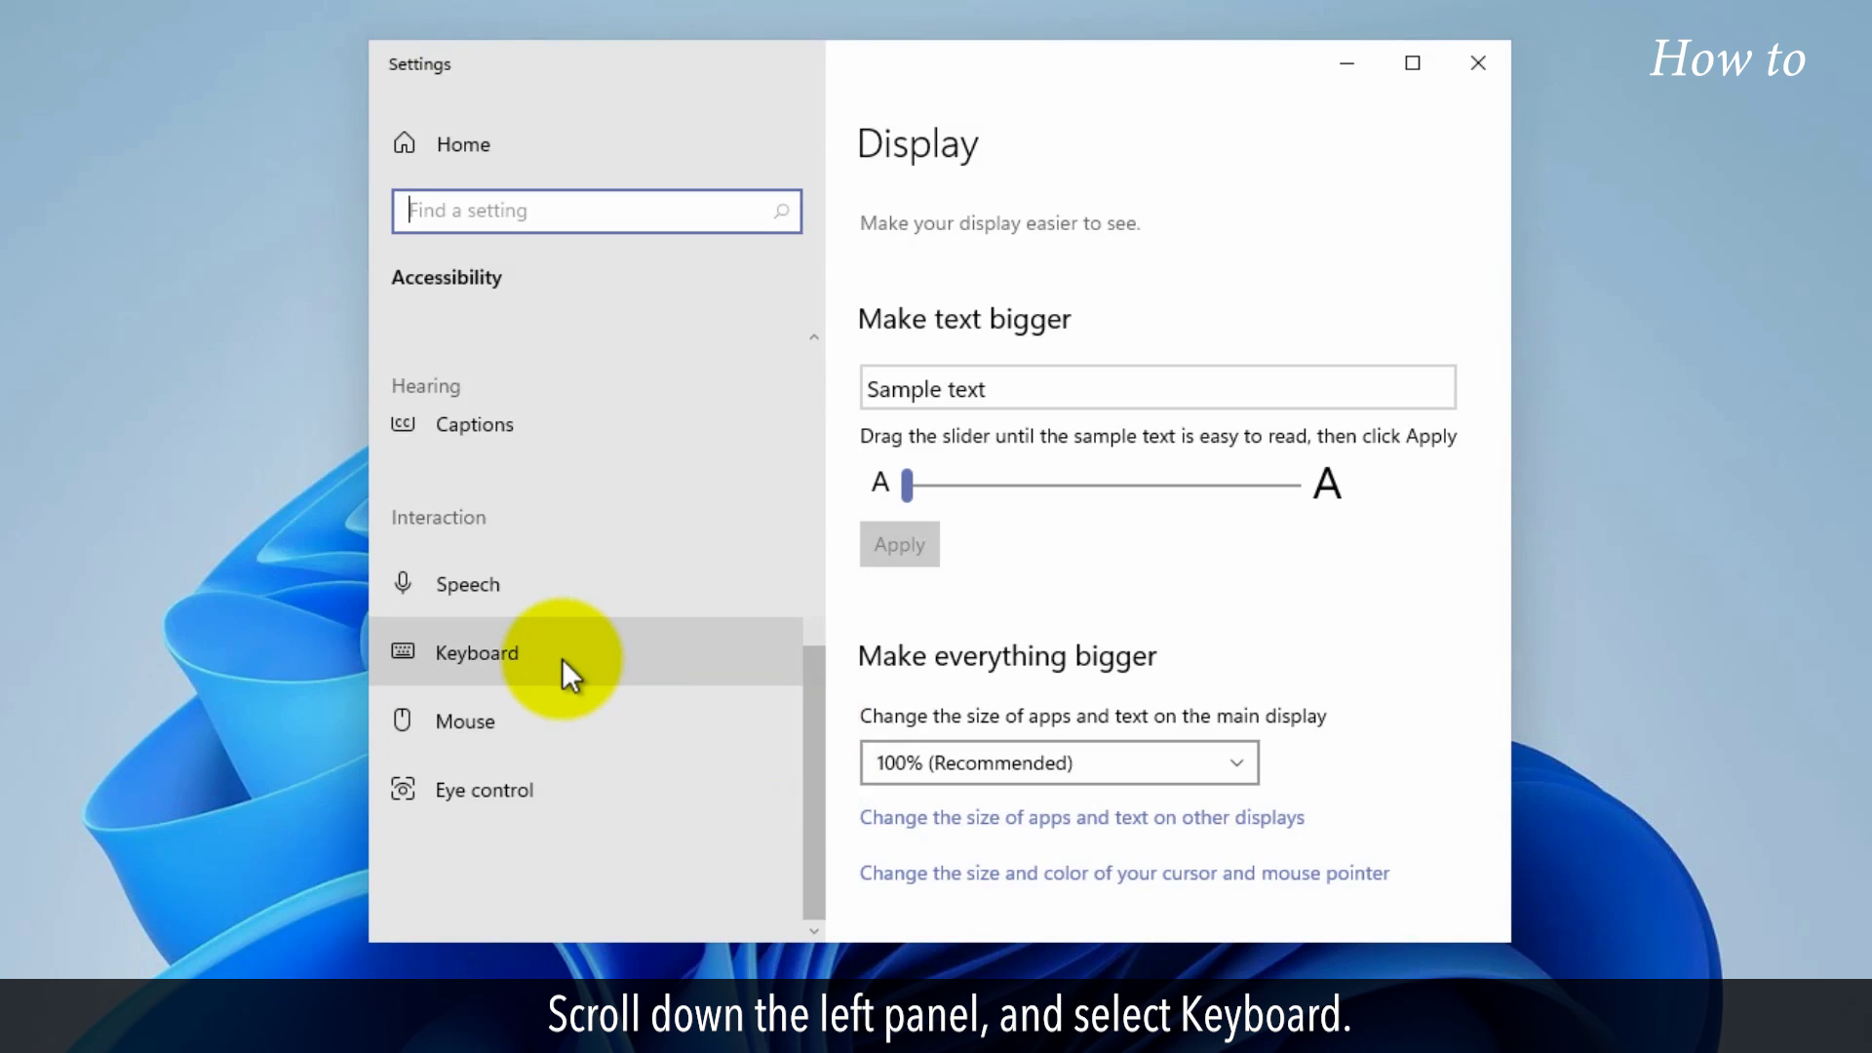
click(562, 659)
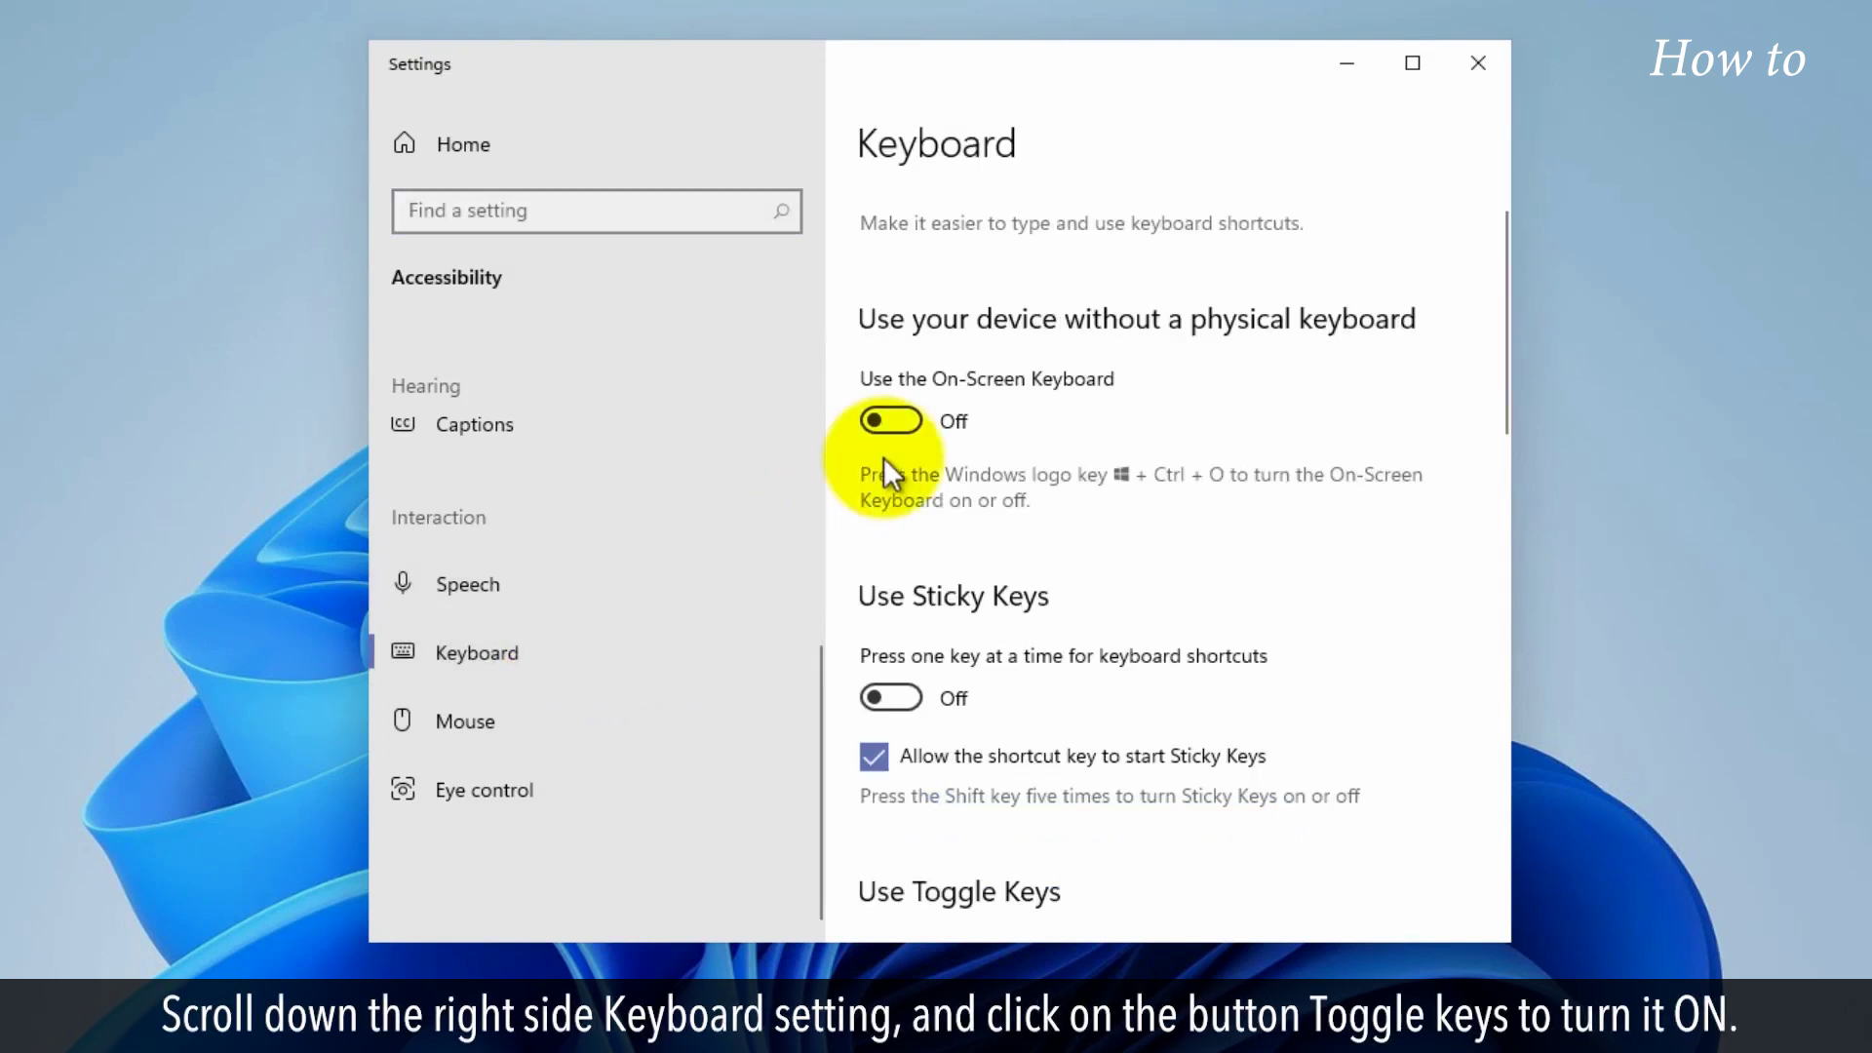
scroll(1488, 439, down, 3)
scroll(1486, 452, down, 2)
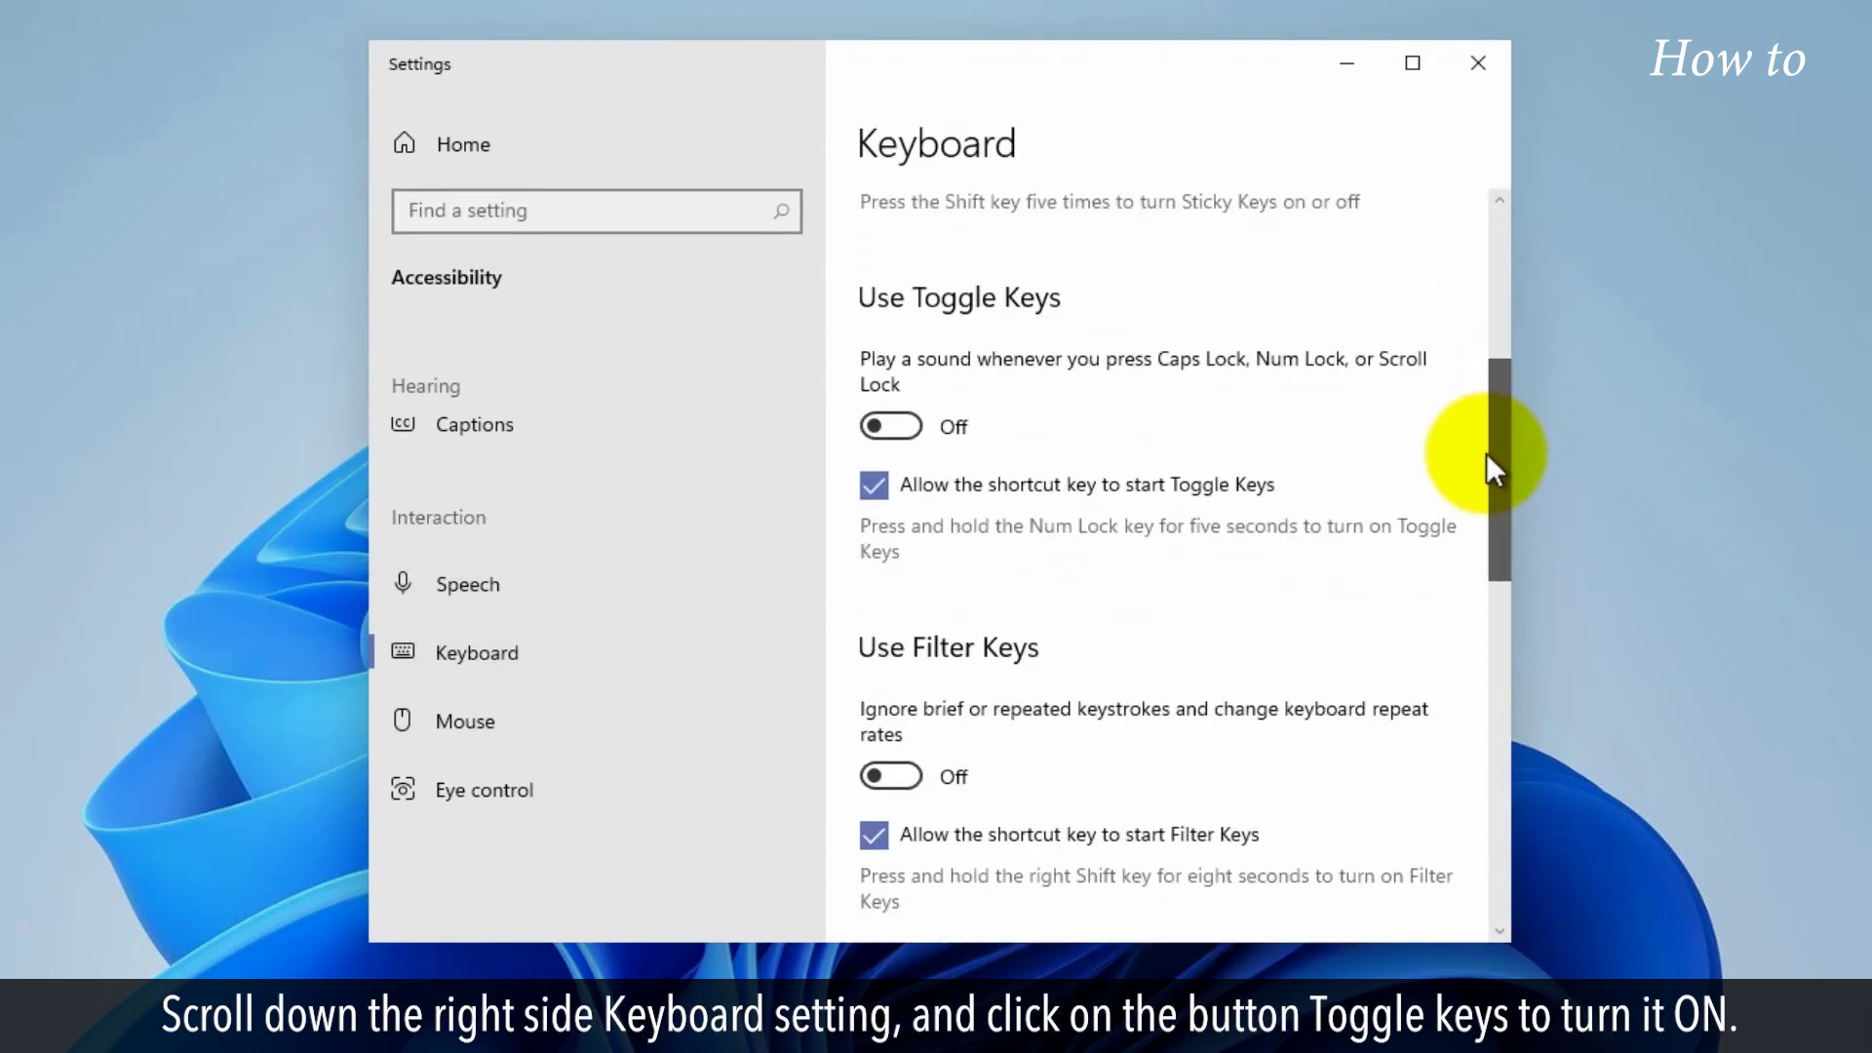
Set the Use Toggle Keys switch on the Keyboard page to On.
click(902, 426)
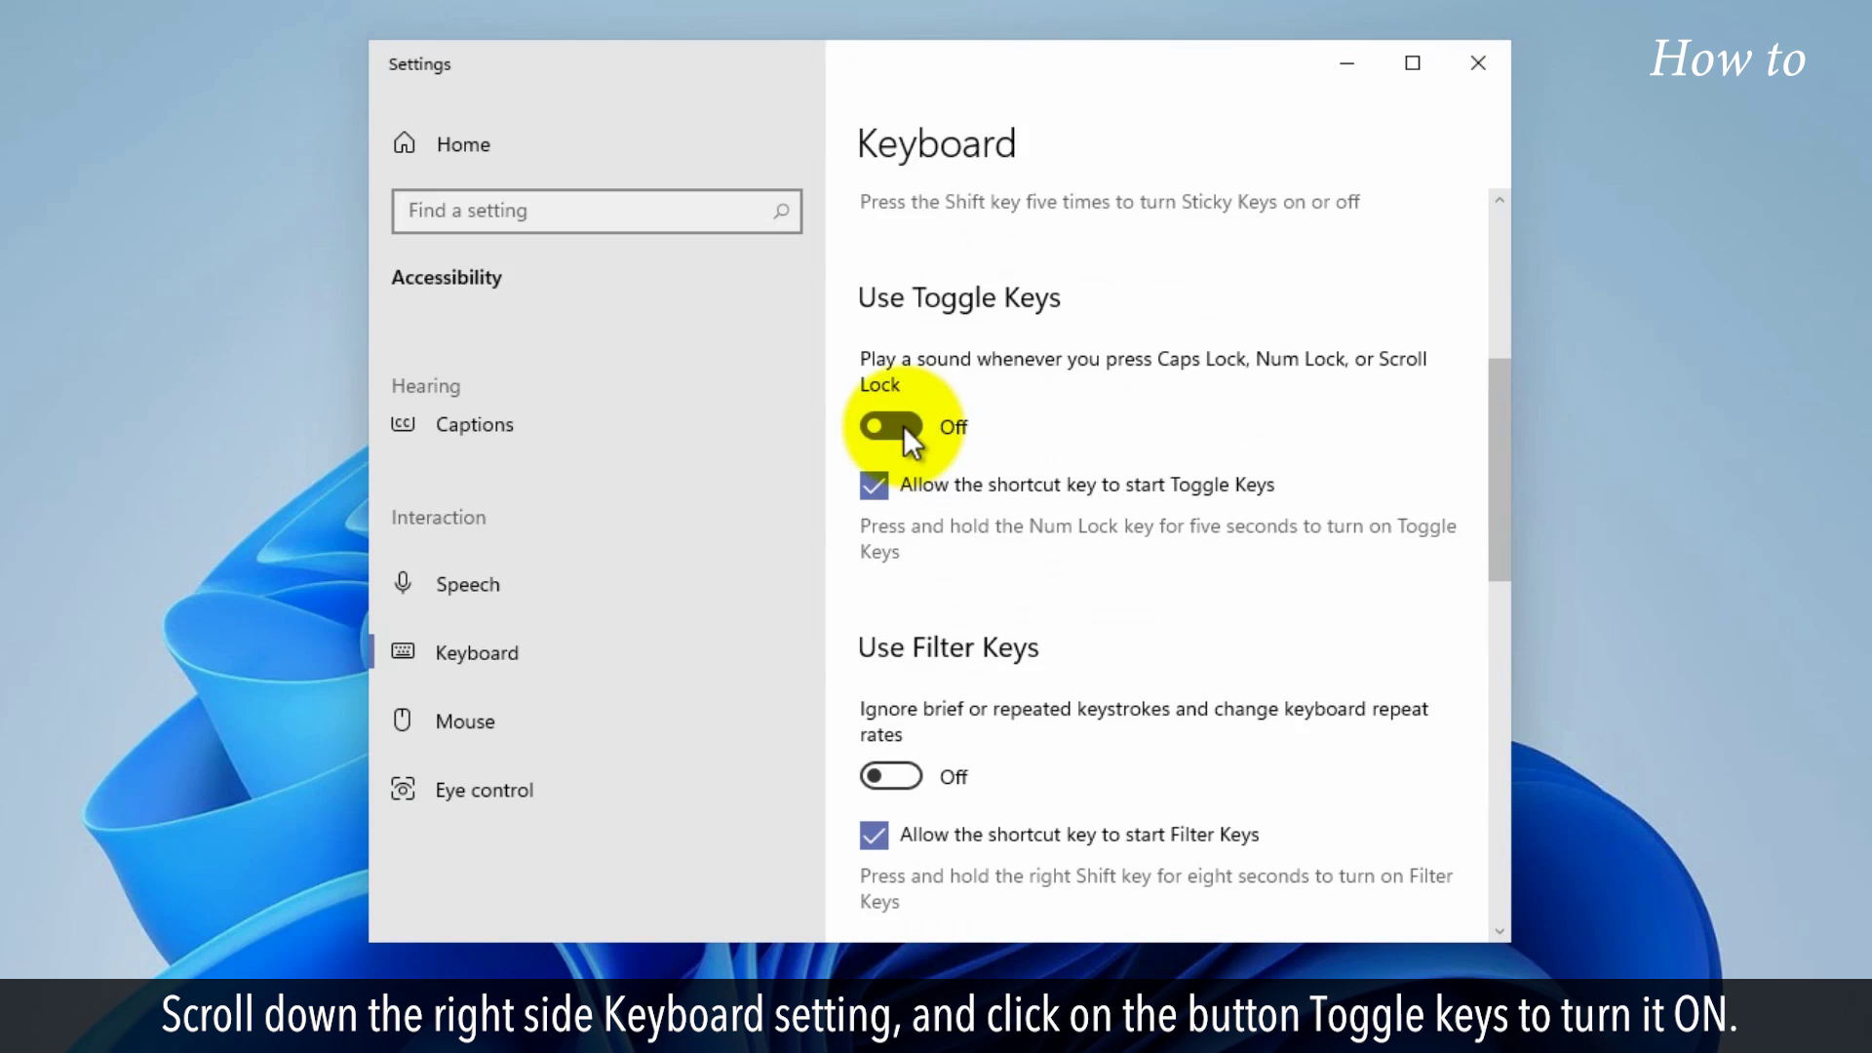